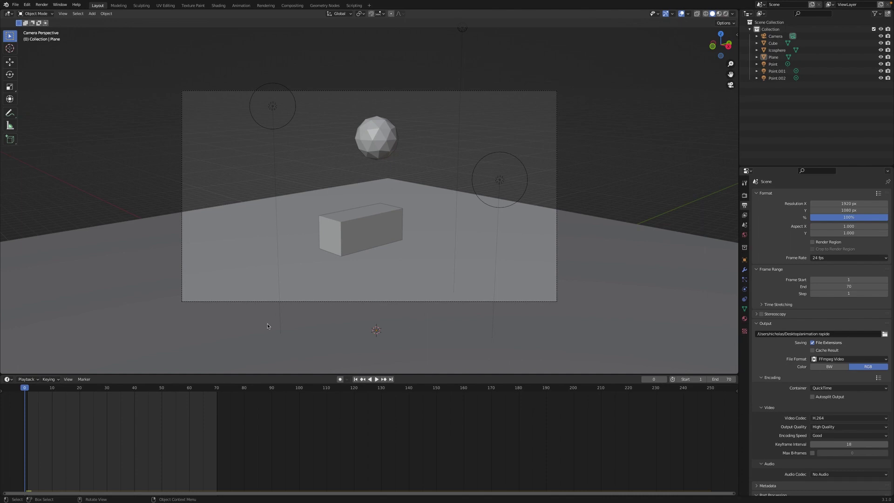
- Preview the ball-drop animation, then stop it and return to the first frame
{"action": "left_click", "coordinate": [377, 379]}
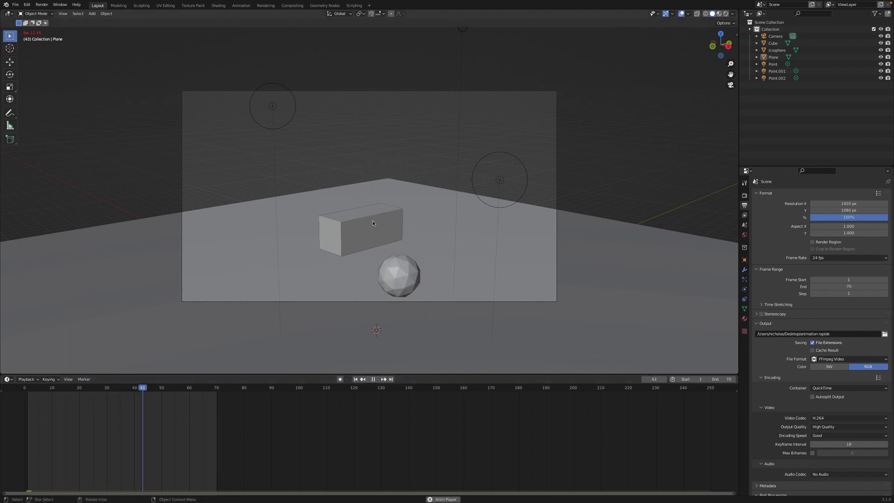
{"action": "key", "text": "space"}
{"action": "left_click", "coordinate": [355, 379]}
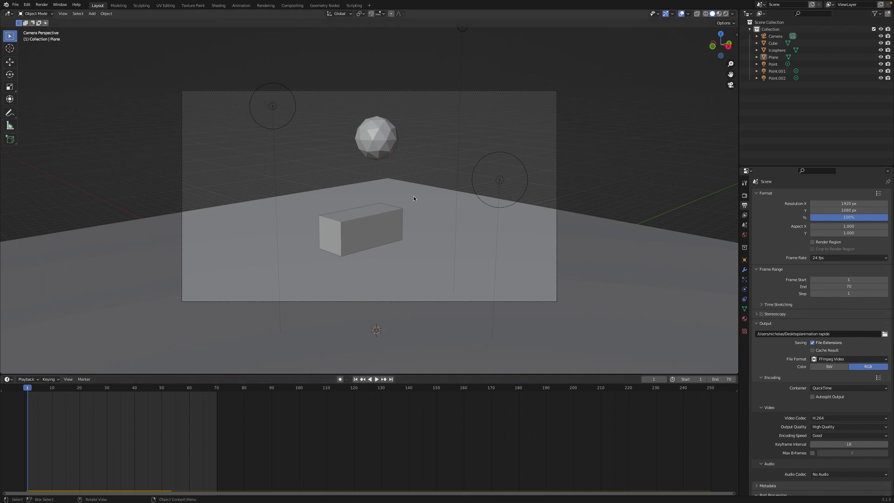
- Switch the render engine from Cycles to Eevee and return to Output Properties
{"action": "left_click", "coordinate": [745, 195]}
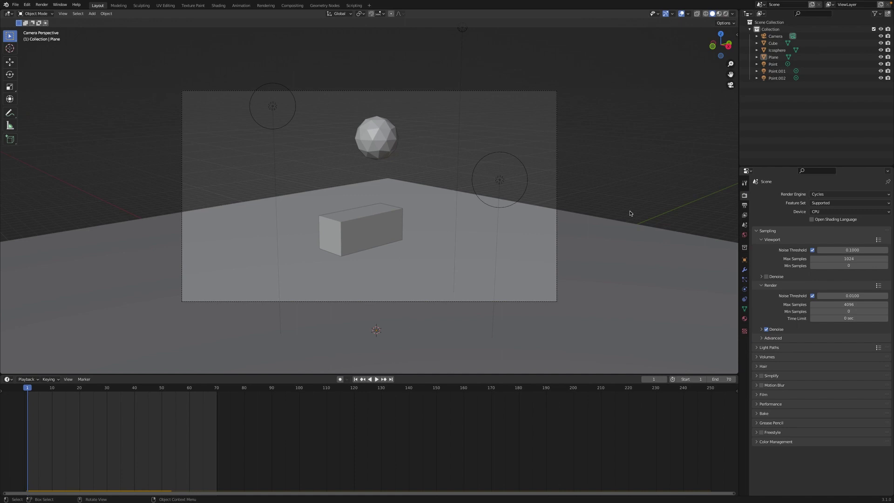
{"action": "left_click", "coordinate": [865, 194]}
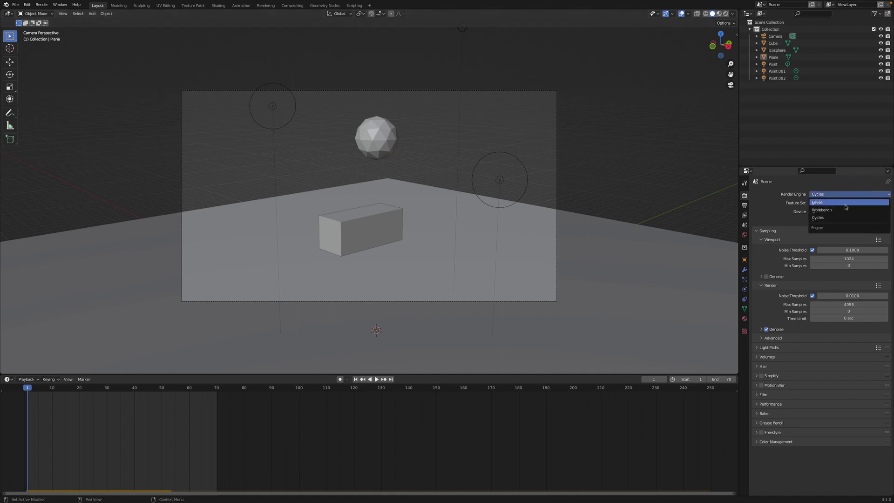
{"action": "left_click", "coordinate": [845, 203]}
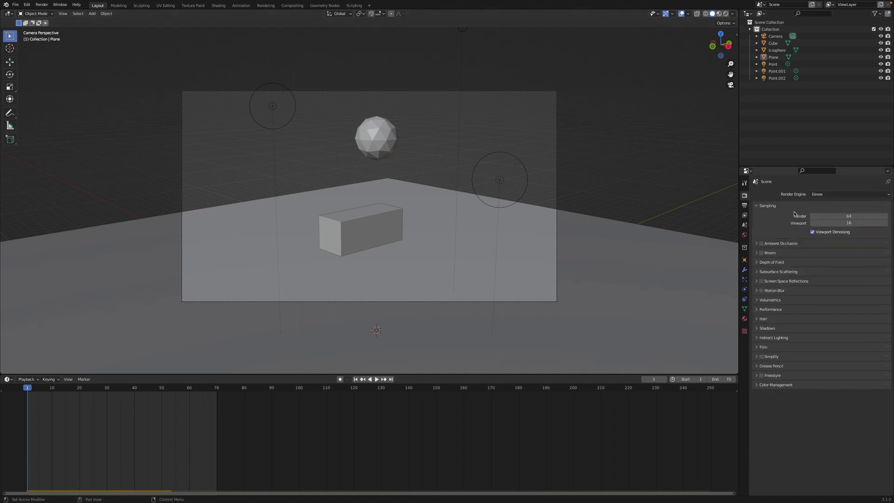
{"action": "left_click", "coordinate": [744, 205]}
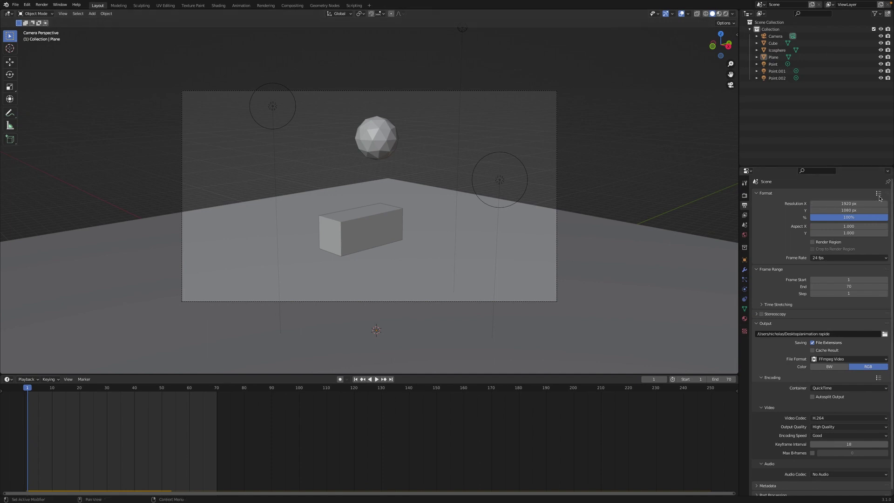
{"action": "left_click", "coordinate": [862, 204]}
{"action": "type", "text": "1080"}
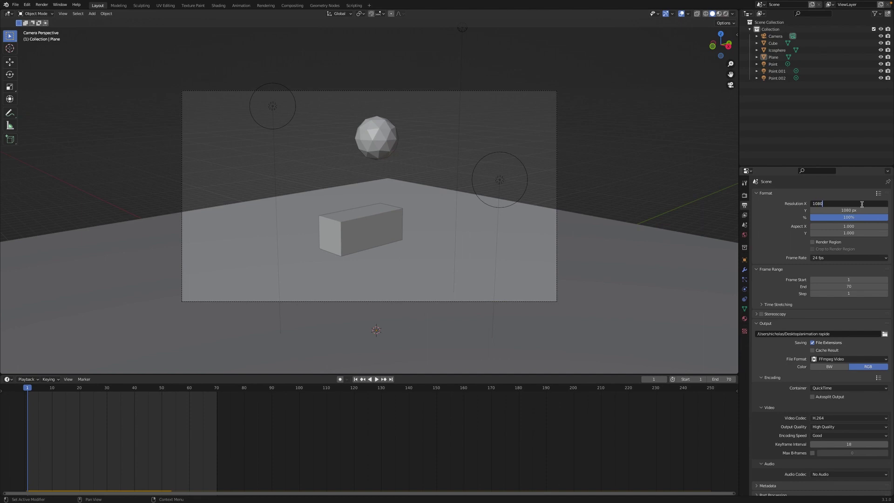
{"action": "key", "text": "Return"}
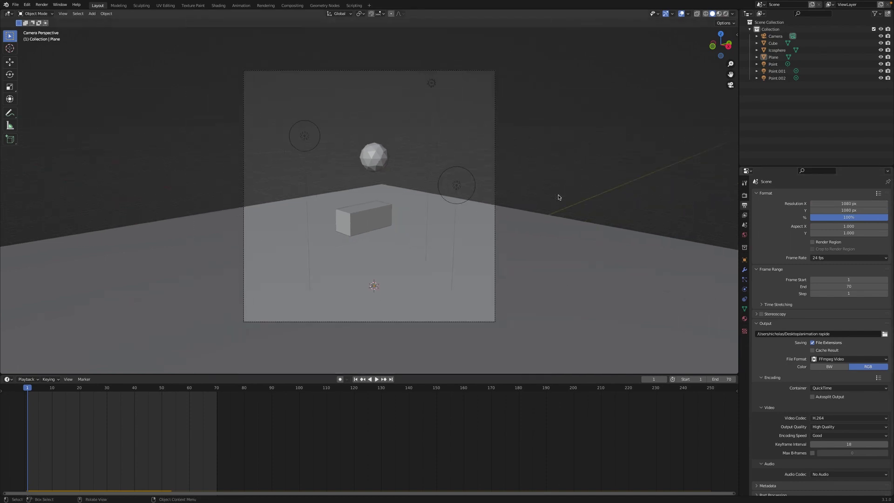
{"action": "scroll", "coordinate": [558, 197], "scroll_direction": "up", "scroll_amount": 1}
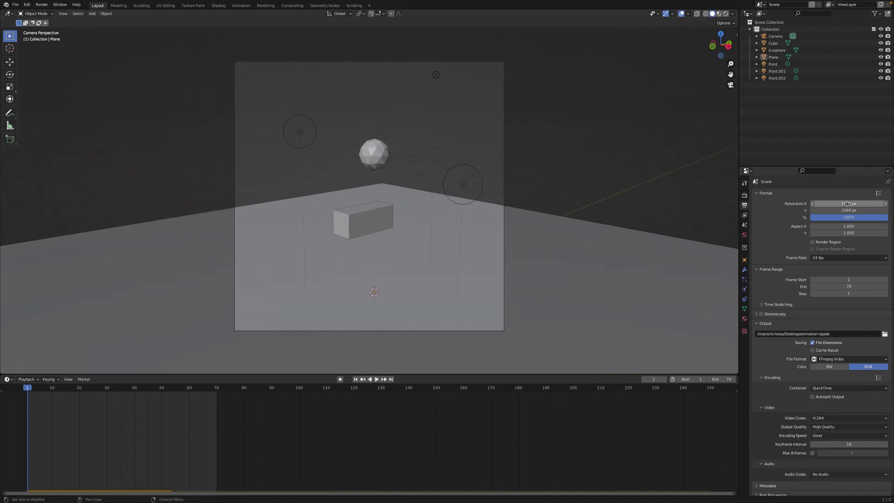
{"action": "left_click", "coordinate": [847, 204]}
{"action": "type", "text": "19"}
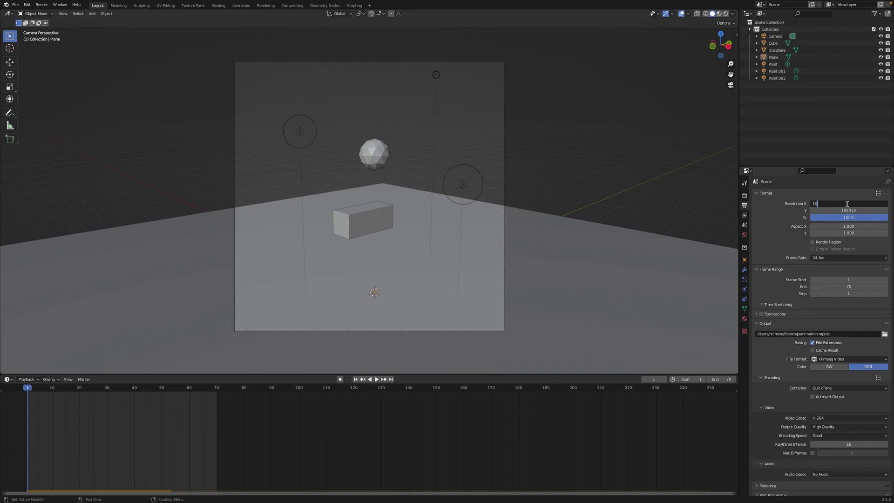
{"action": "type", "text": "20"}
{"action": "key", "text": "Return"}
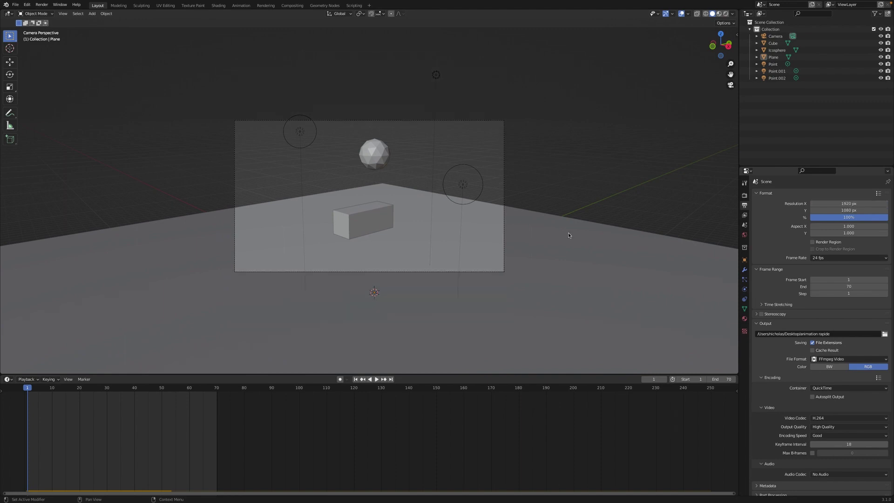
{"action": "scroll", "coordinate": [485, 238], "scroll_direction": "up", "scroll_amount": 1}
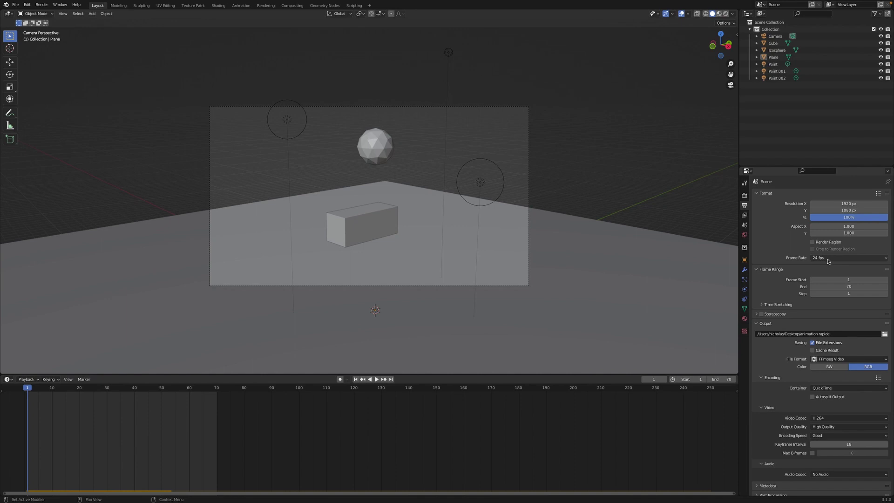
- Keep the frame rate at 24 fps and drag the timeline border up to enlarge it
{"action": "left_click", "coordinate": [829, 259]}
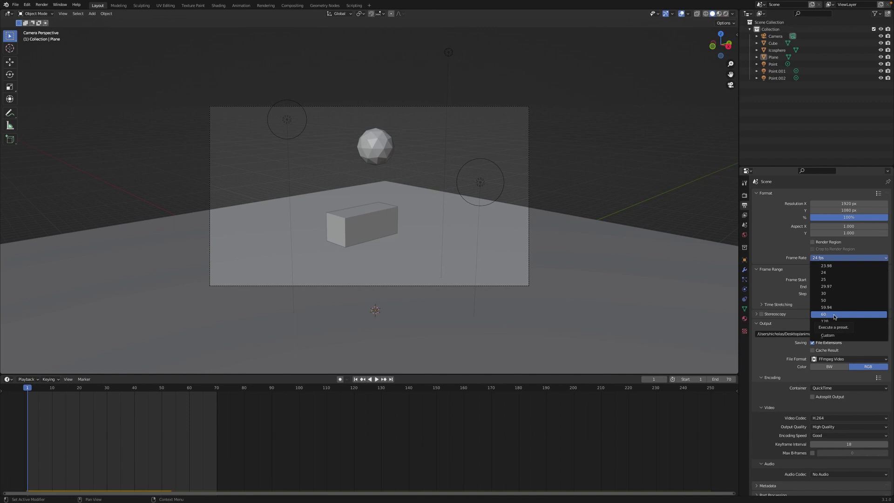
{"action": "left_click", "coordinate": [835, 275]}
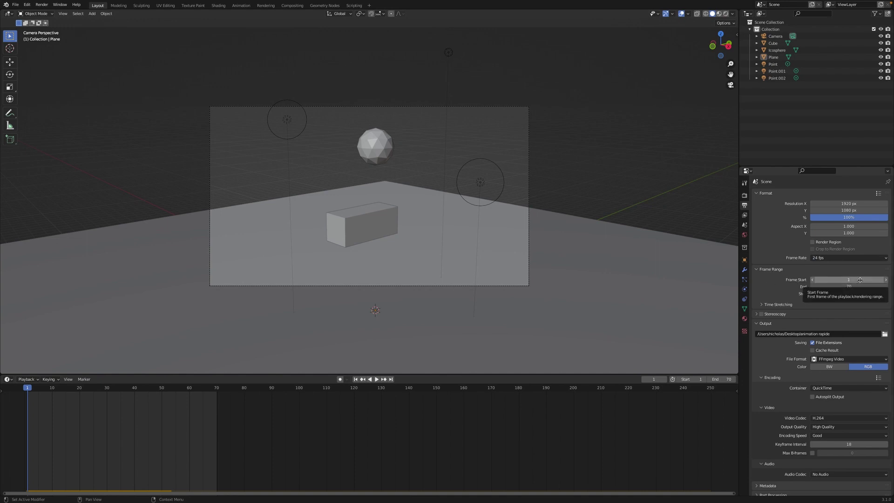
{"action": "left_click_drag", "start_coordinate": [316, 378], "coordinate": [315, 365]}
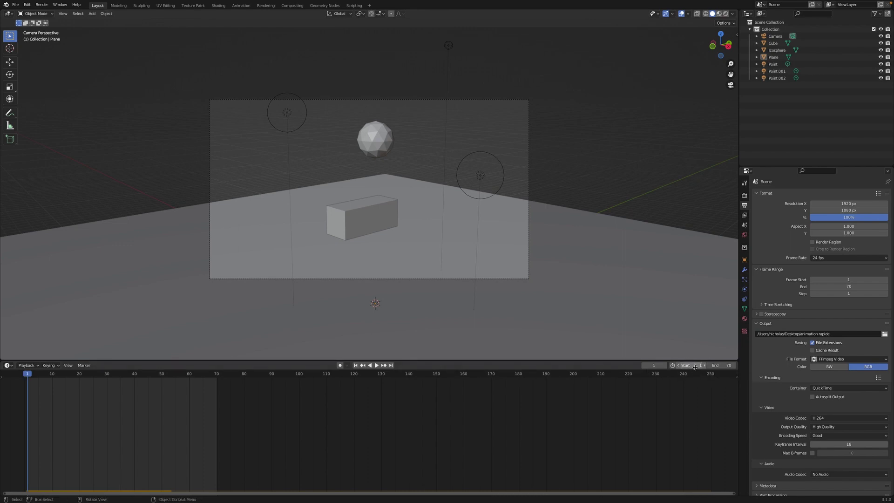
- Play the animation and scrub the timeline back to around frame 52
{"action": "key", "text": "space"}
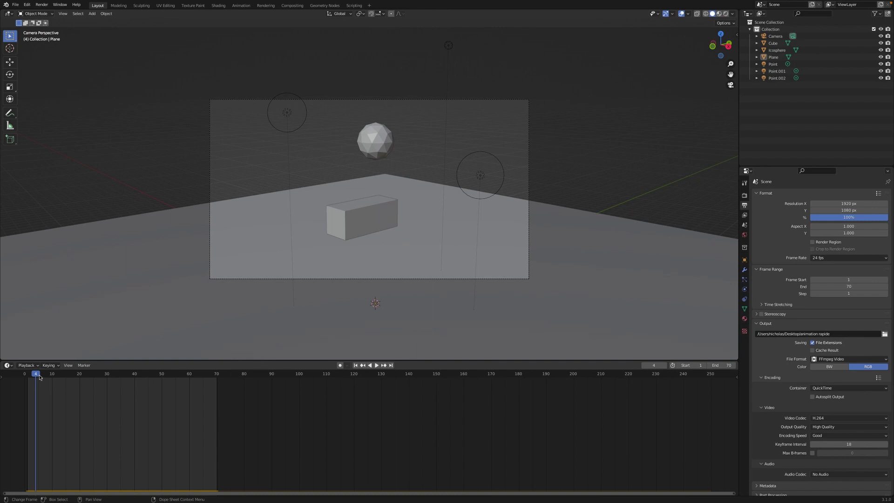
{"action": "left_click", "coordinate": [197, 376]}
{"action": "left_click_drag", "start_coordinate": [197, 377], "coordinate": [161, 376]}
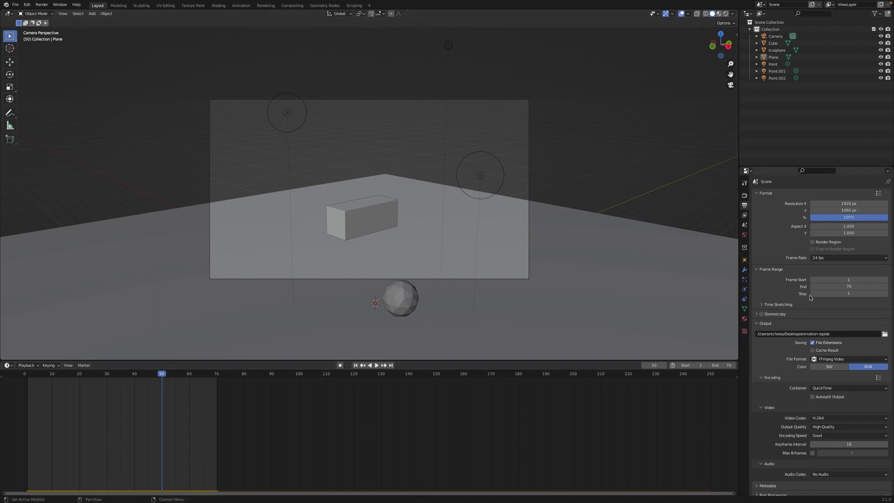
- Set the frame range end to 50 and scrub back to frame 22 where the ball lands
{"action": "left_click", "coordinate": [852, 287]}
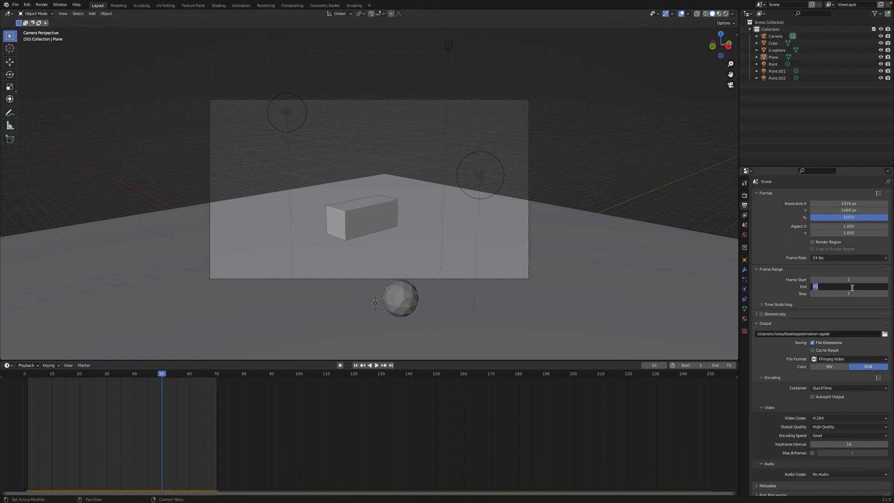
{"action": "type", "text": "50"}
{"action": "key", "text": "Return"}
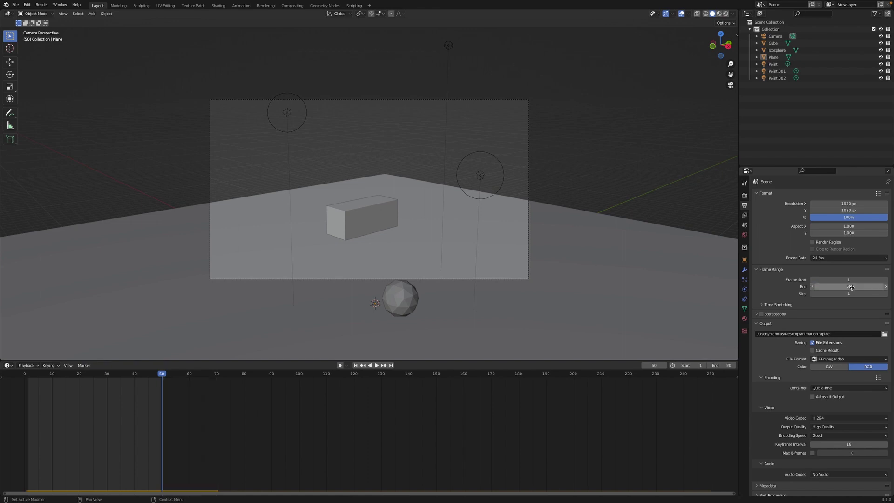
{"action": "left_click_drag", "start_coordinate": [159, 374], "coordinate": [38, 377]}
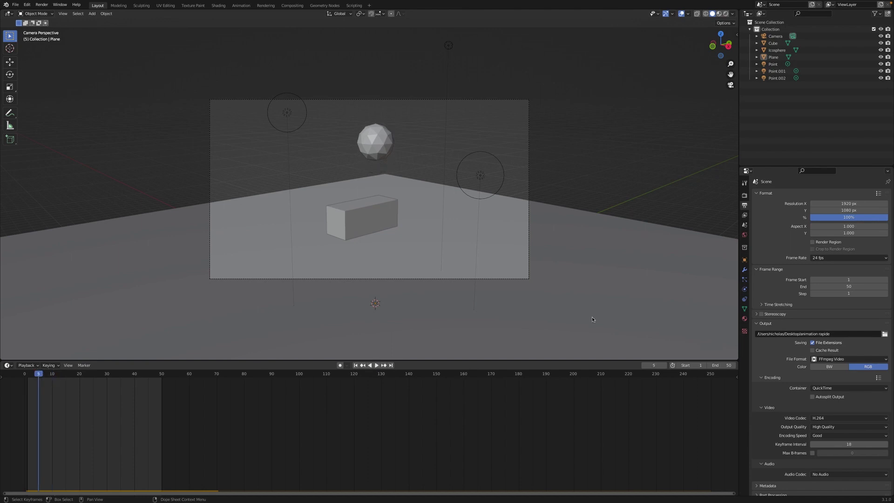
- Change the output file format to PNG, then collapse and re-expand the Output panel
{"action": "scroll", "coordinate": [831, 307], "scroll_direction": "down", "scroll_amount": 1}
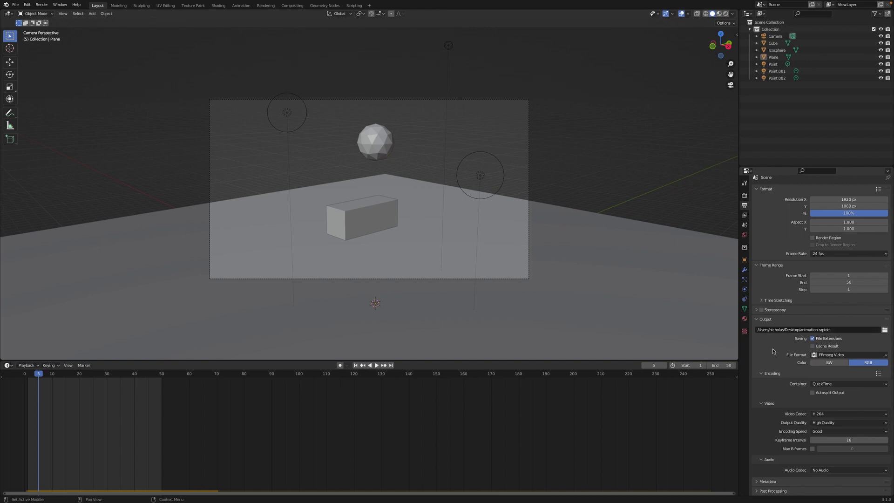
{"action": "left_click", "coordinate": [843, 356]}
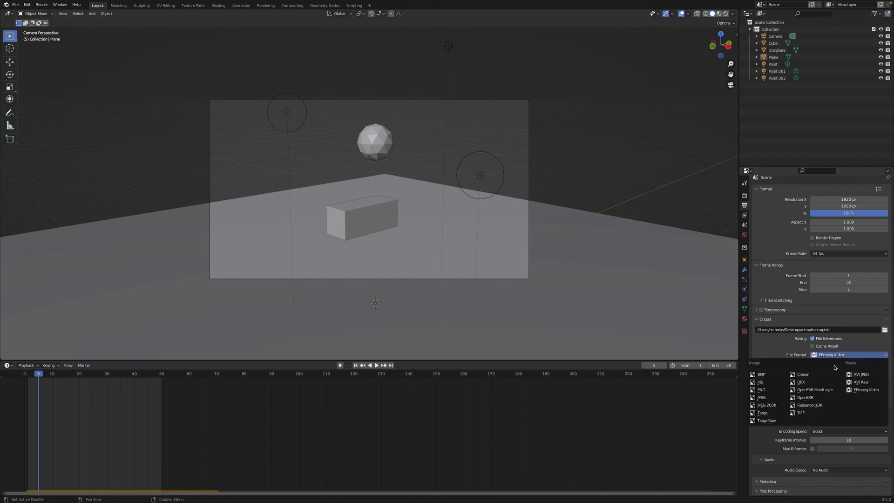
{"action": "left_click", "coordinate": [762, 391]}
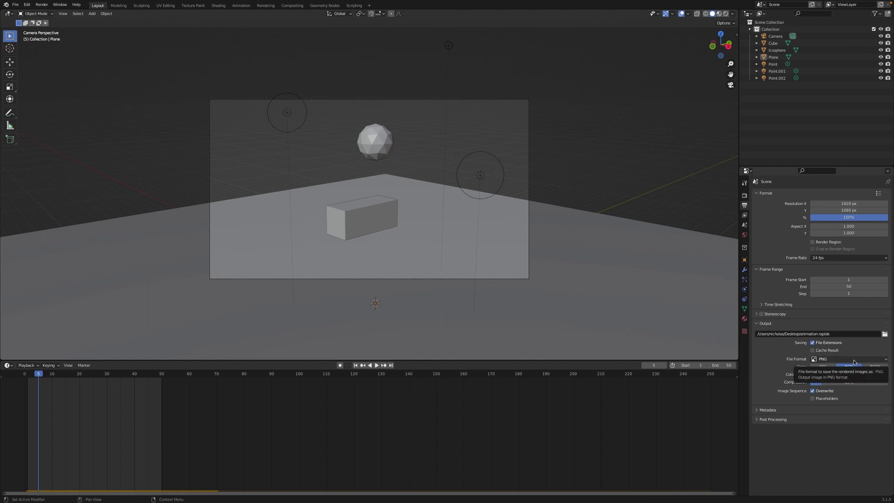
{"action": "left_click", "coordinate": [41, 4]}
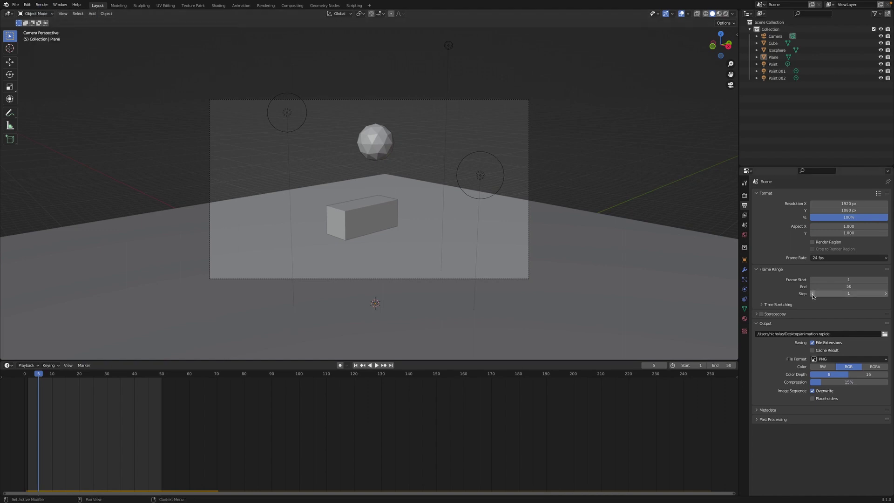
{"action": "left_click", "coordinate": [843, 327]}
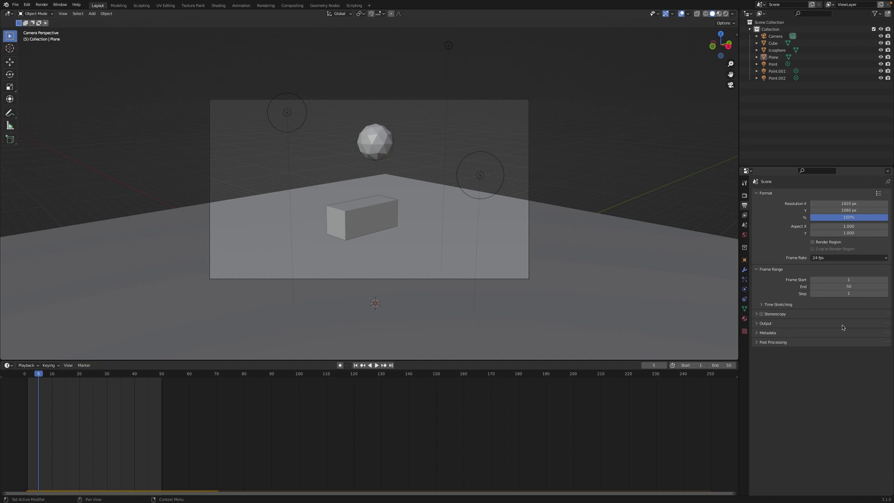
{"action": "left_click", "coordinate": [757, 314]}
{"action": "left_click", "coordinate": [764, 323]}
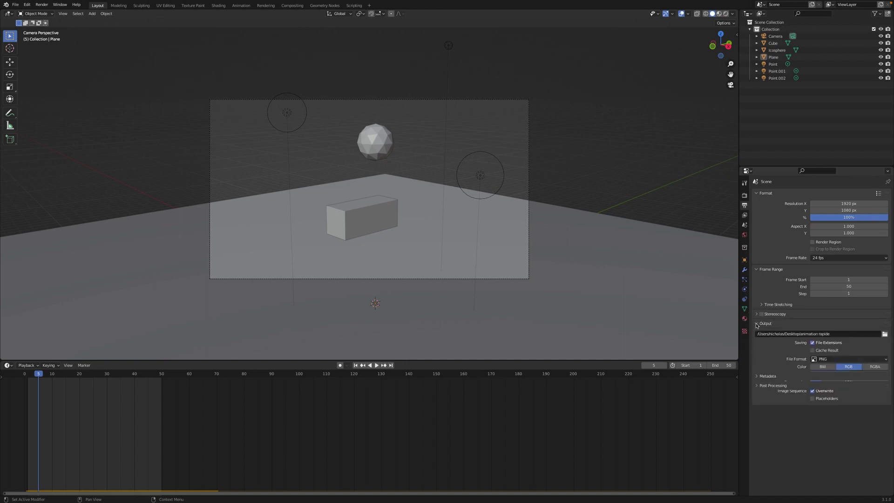
{"action": "left_click", "coordinate": [841, 359]}
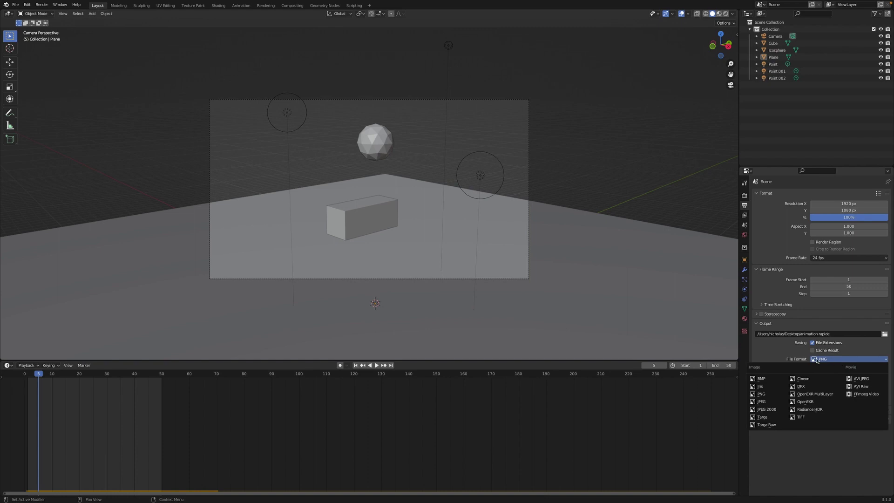
- Change the output file format from PNG back to FFmpeg Video
{"action": "left_click", "coordinate": [841, 359]}
{"action": "left_click", "coordinate": [840, 360]}
{"action": "left_click", "coordinate": [868, 395]}
- Change the encoding container from Matroska to QuickTime
{"action": "scroll", "coordinate": [792, 389], "scroll_direction": "down", "scroll_amount": 1}
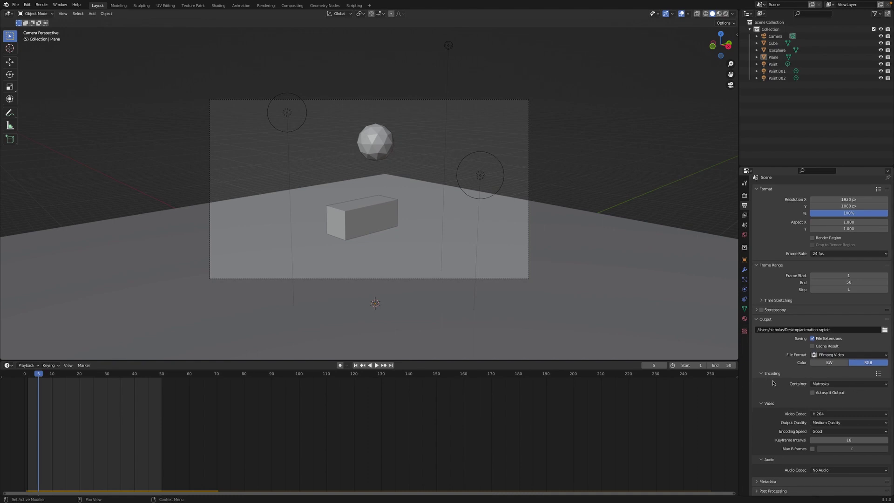
{"action": "left_click", "coordinate": [836, 386]}
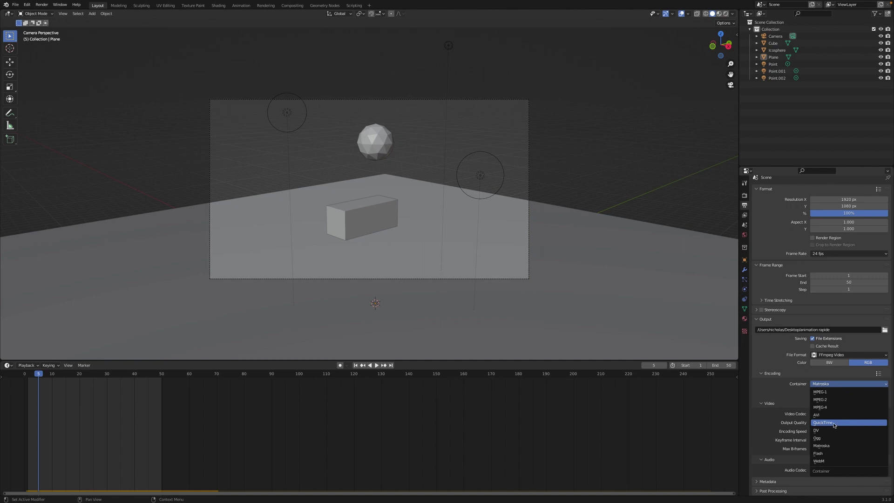
{"action": "left_click", "coordinate": [822, 425]}
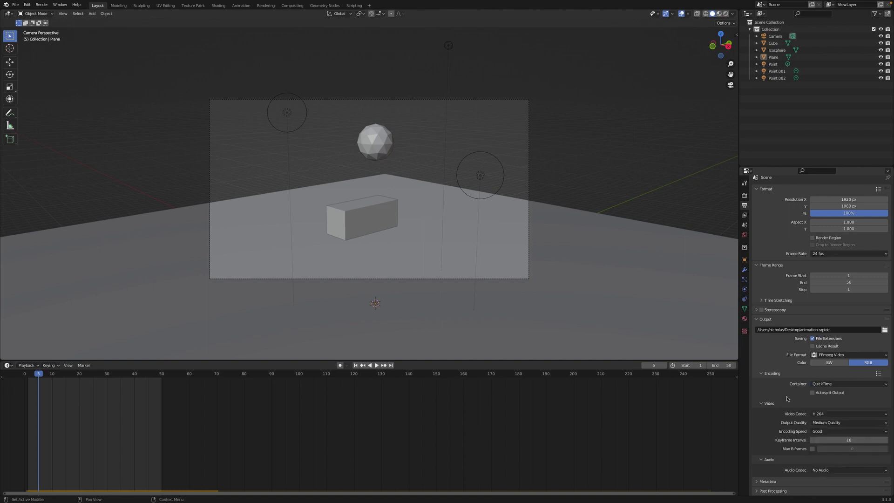
{"action": "left_click", "coordinate": [827, 384]}
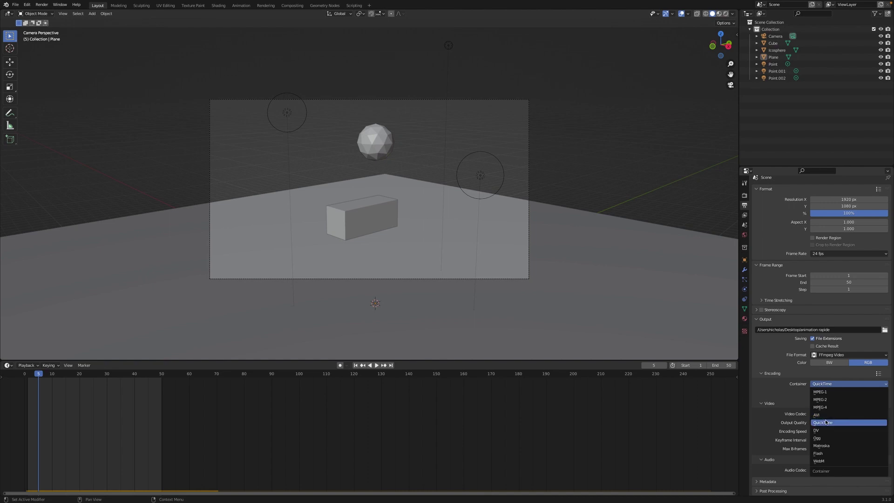
{"action": "left_click", "coordinate": [822, 422]}
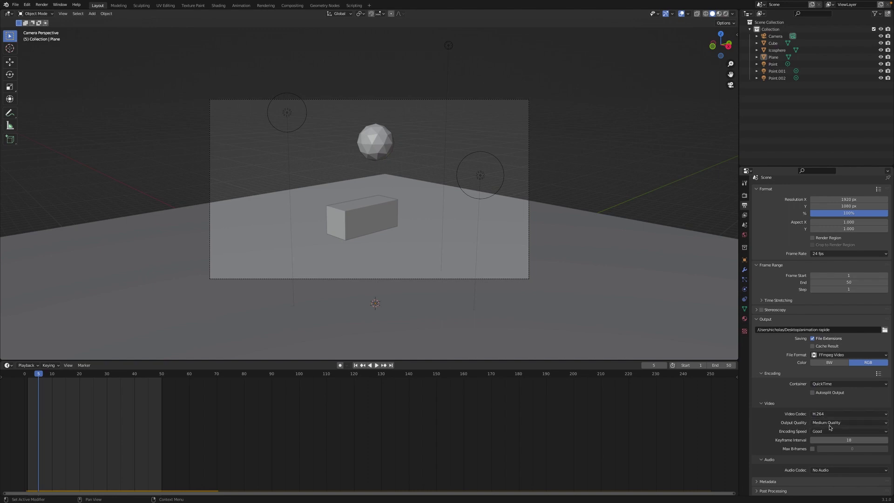
- Raise the H.264 output quality to High Quality and recheck the Render Properties tab
{"action": "left_click", "coordinate": [830, 424]}
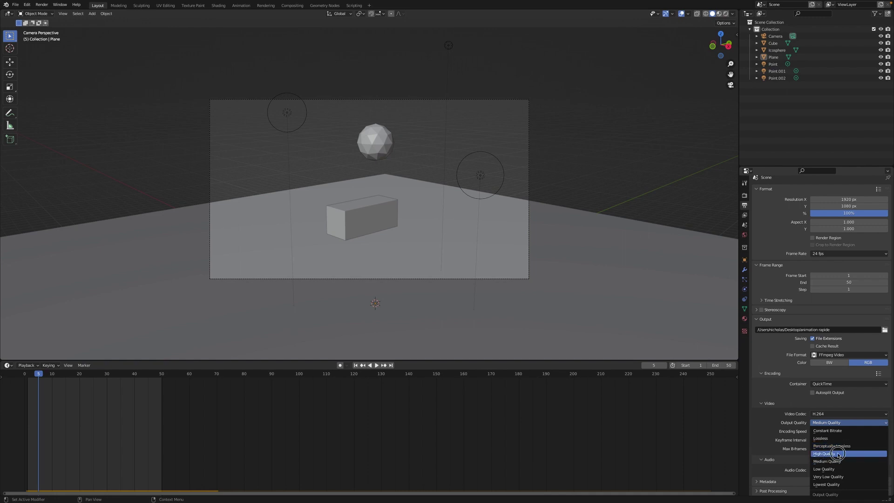
{"action": "left_click", "coordinate": [833, 453]}
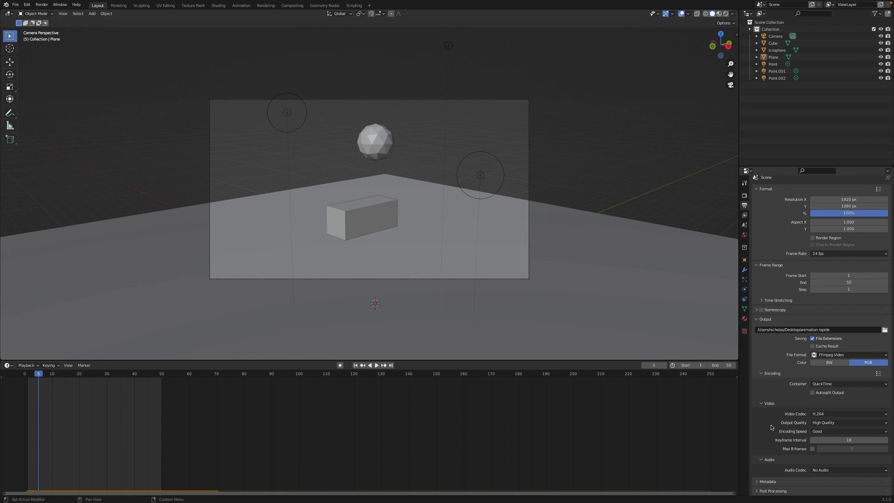
{"action": "scroll", "coordinate": [771, 427], "scroll_direction": "up", "scroll_amount": 1}
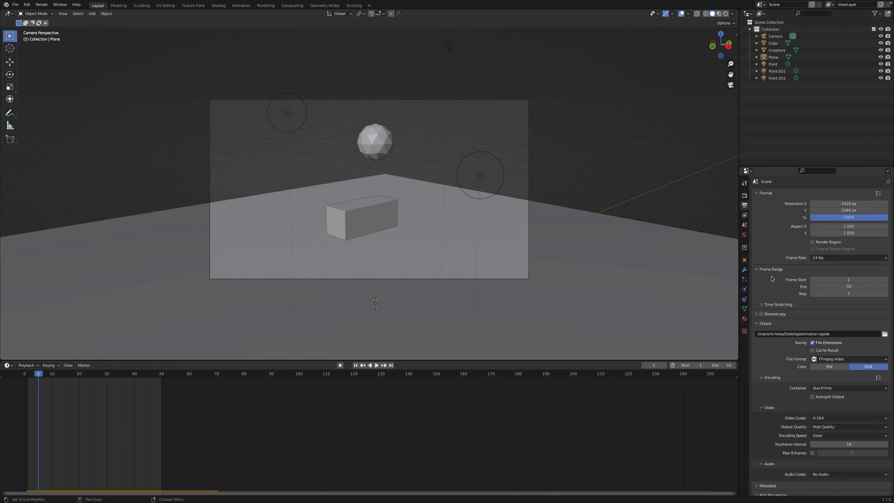
{"action": "left_click", "coordinate": [744, 198]}
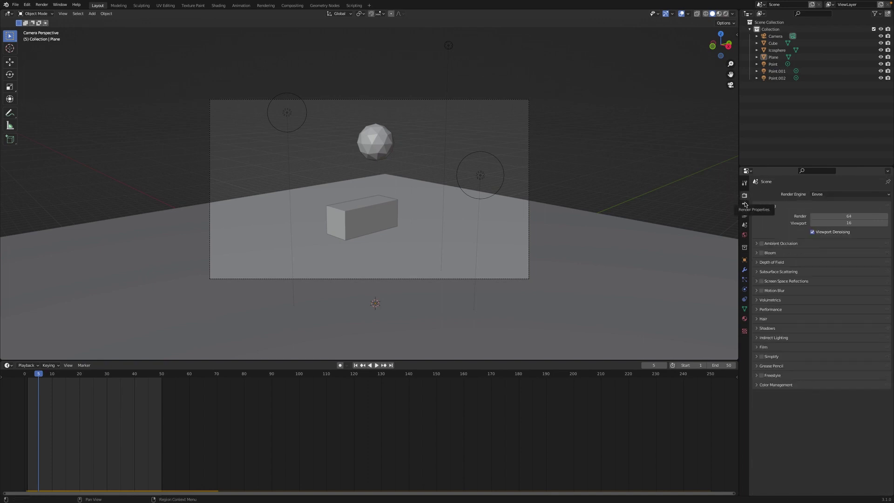
{"action": "left_click", "coordinate": [745, 204]}
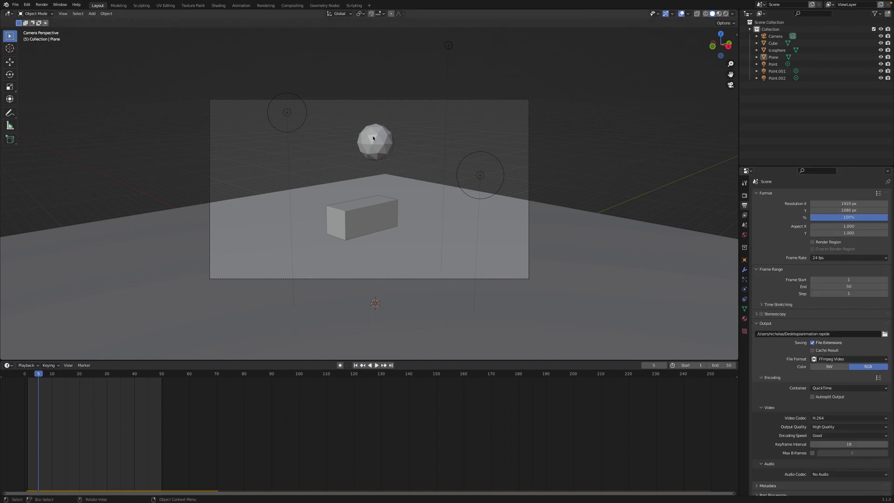
{"action": "left_click", "coordinate": [43, 5]}
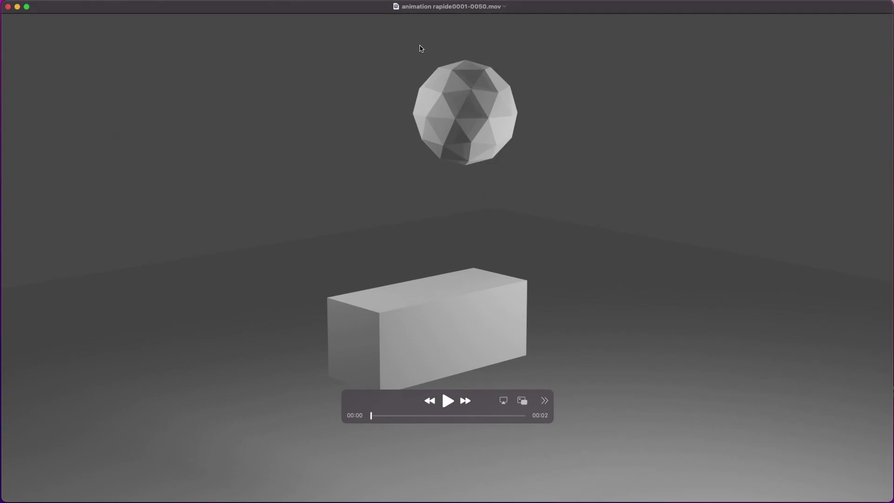
- Play animation rapide0001-0050.mov in QuickTime Player and replay it four more times
{"action": "key", "text": "space"}
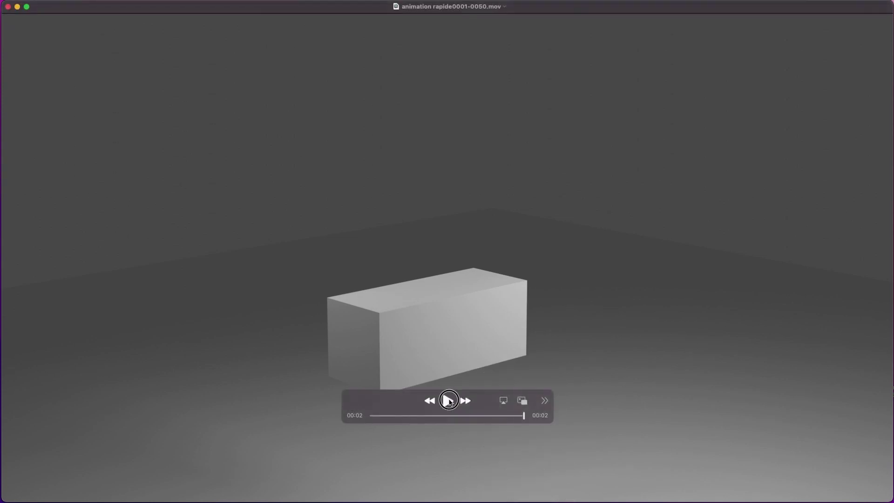
{"action": "left_click", "coordinate": [448, 400]}
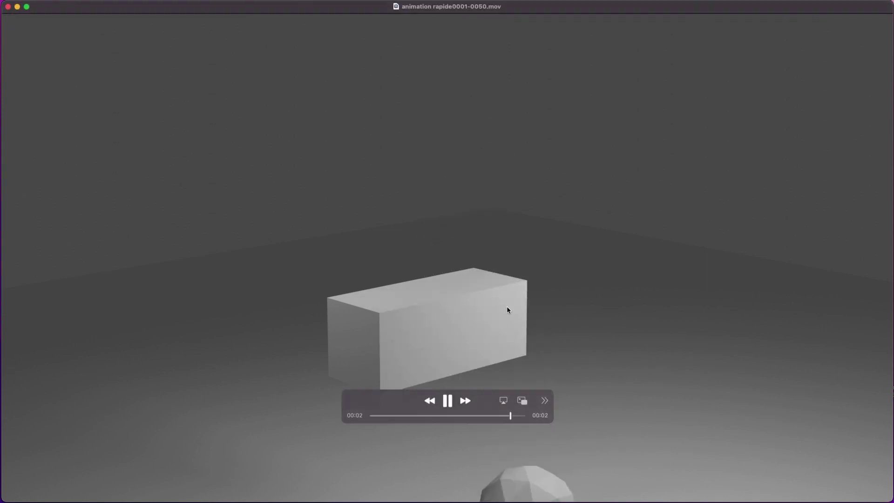
{"action": "left_click", "coordinate": [453, 403]}
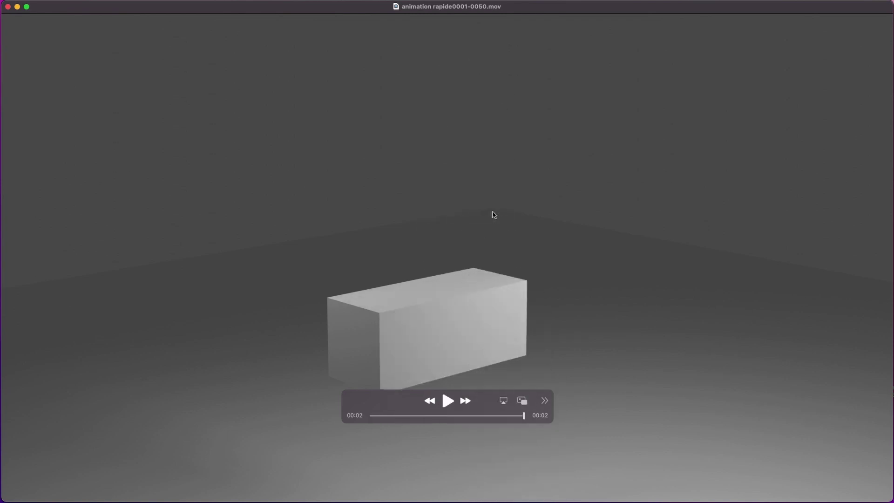
{"action": "left_click", "coordinate": [447, 401]}
{"action": "left_click", "coordinate": [448, 401]}
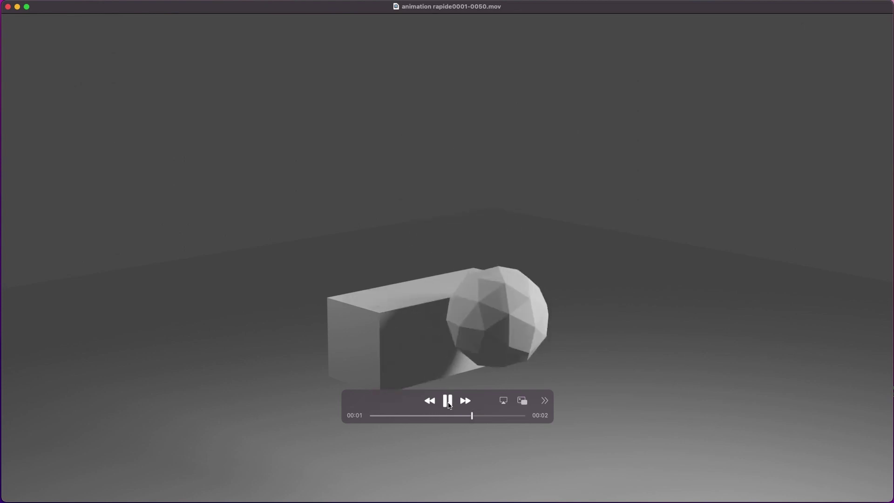